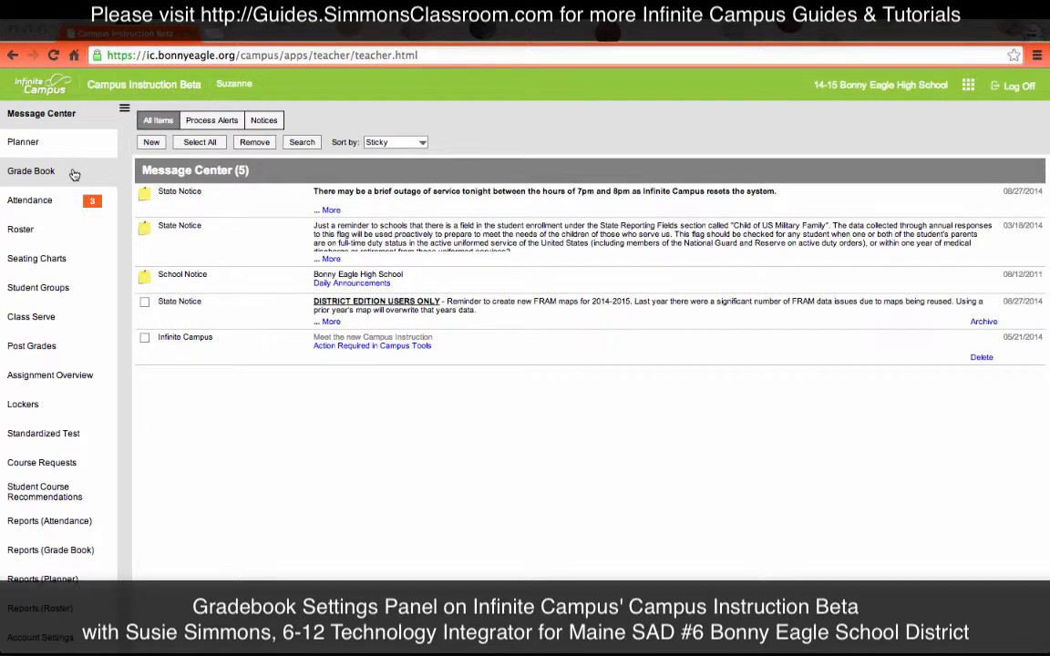
Open the Grade Book's settings and examine the available student filters, keeping All Students.
left_click(73, 174)
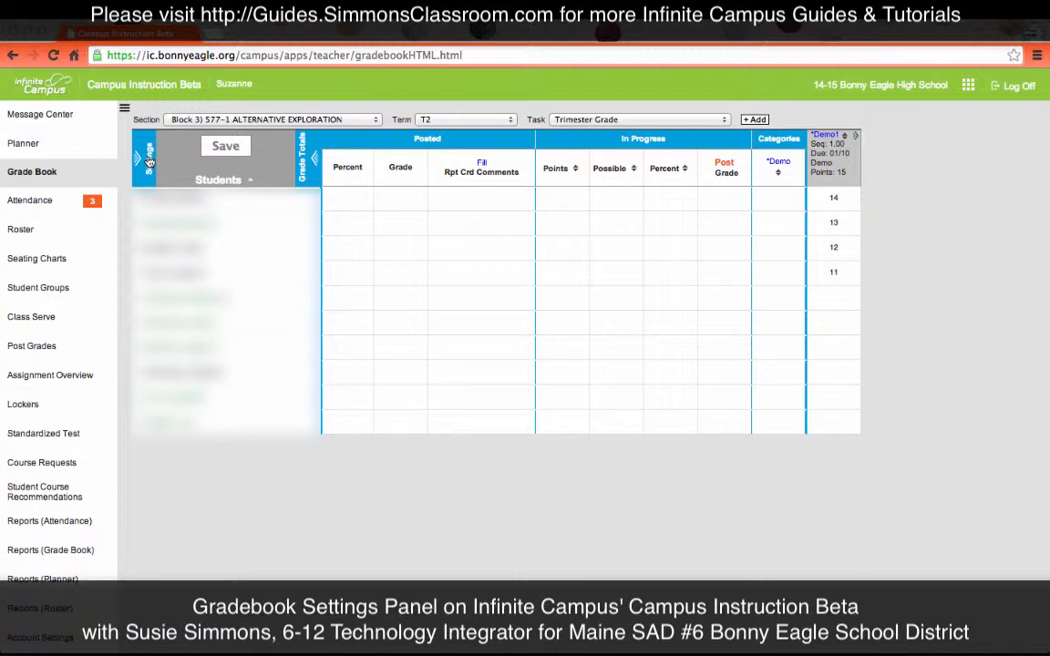
left_click(150, 160)
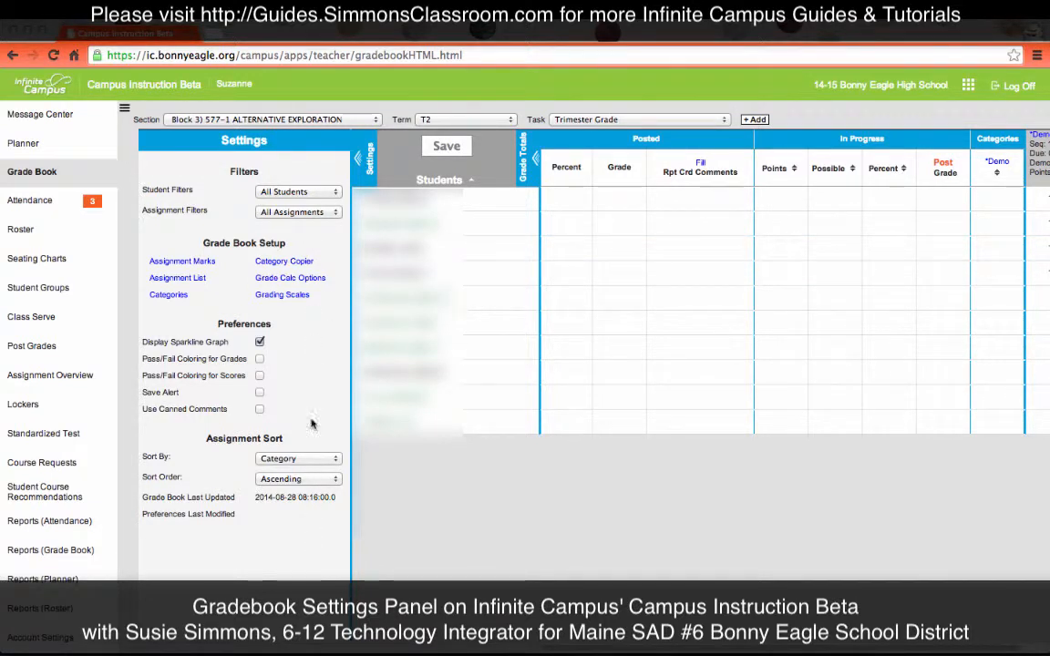
left_click(300, 193)
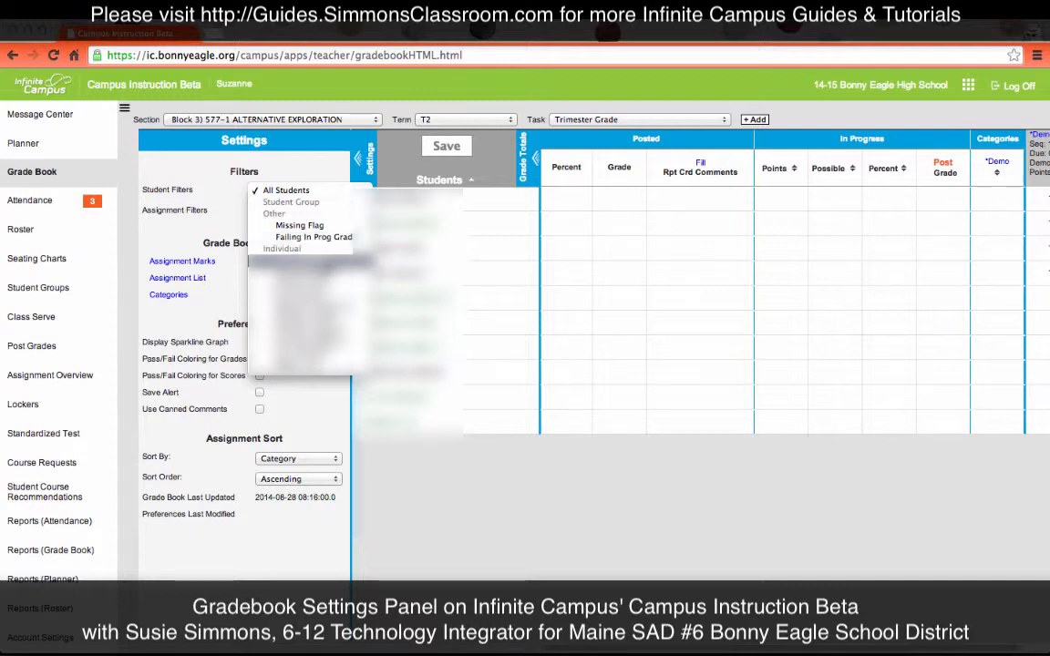
left_click(335, 408)
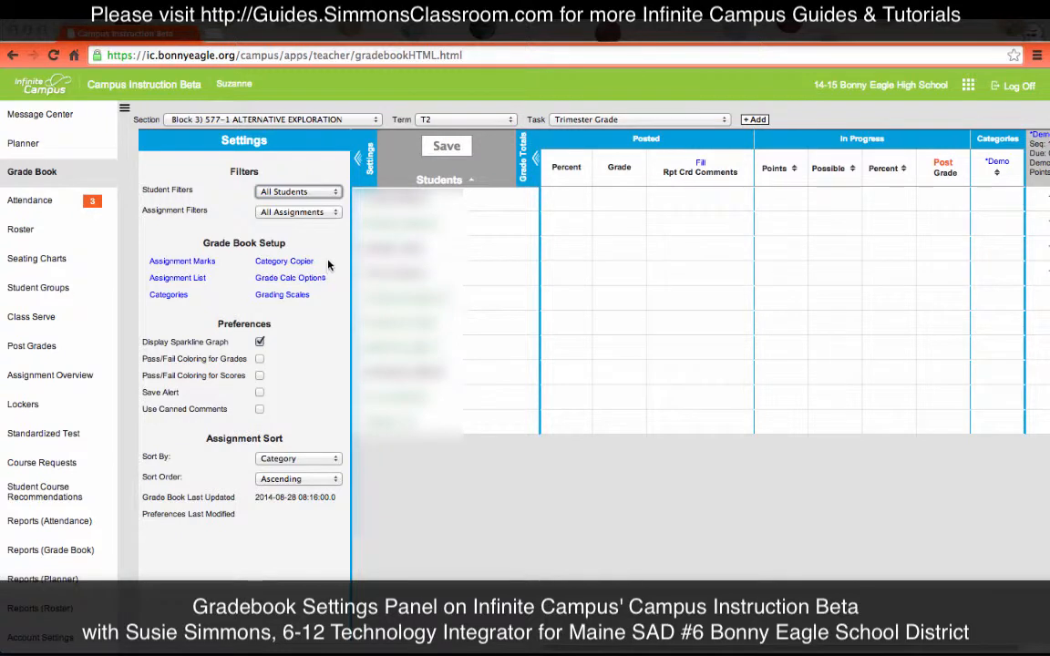
Collapse the grade totals and filter the assignments by the Demo category.
left_click(335, 212)
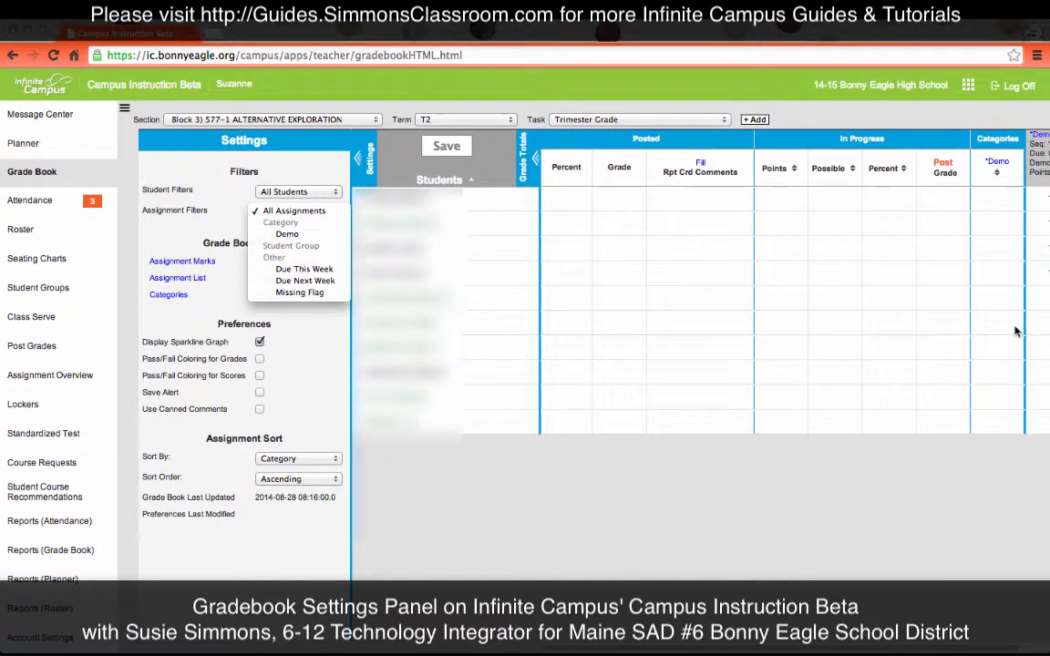
left_click(523, 169)
left_click(523, 157)
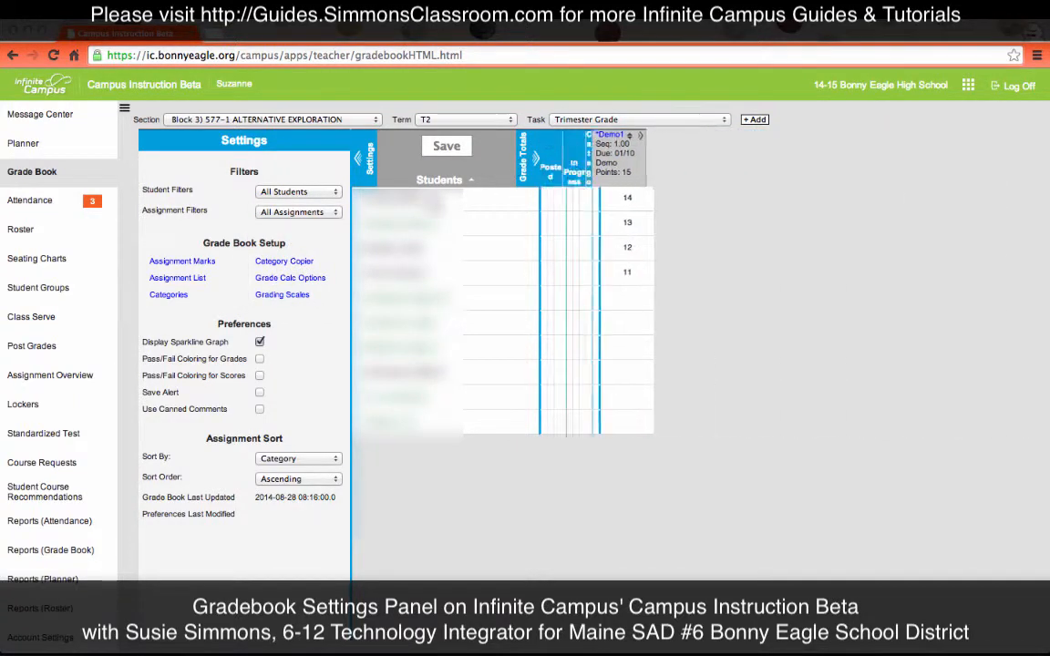
left_click(267, 212)
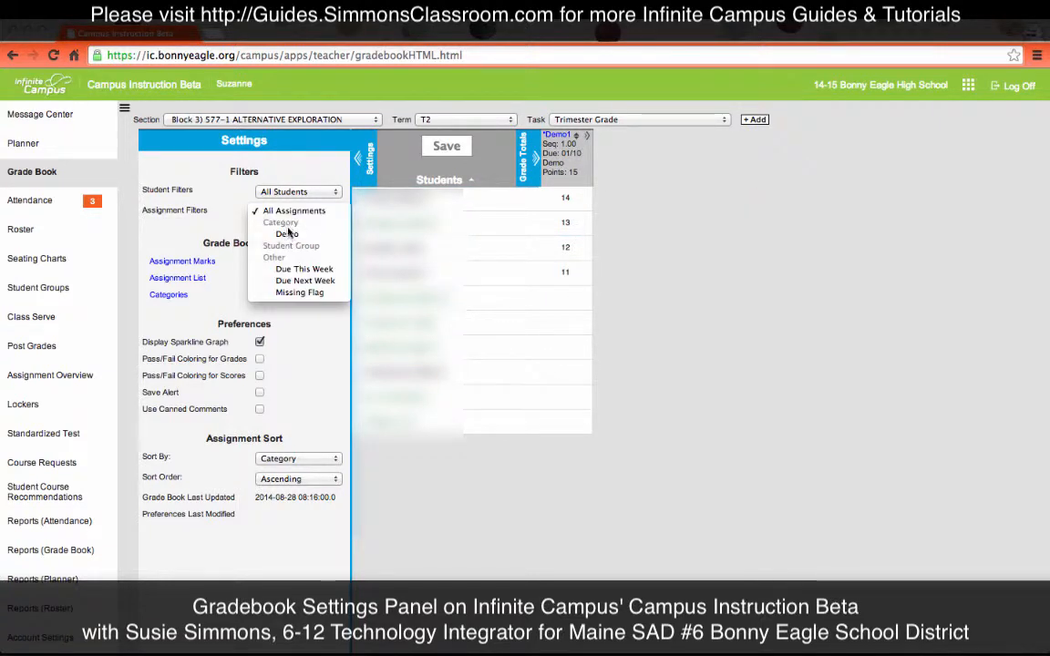
left_click(287, 234)
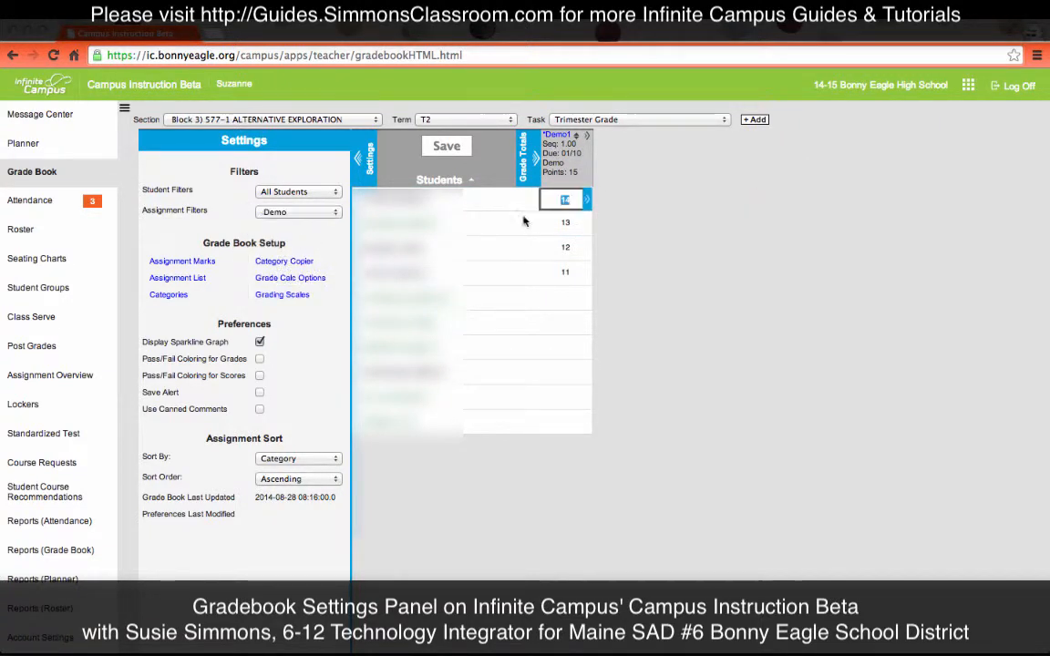
left_click(290, 213)
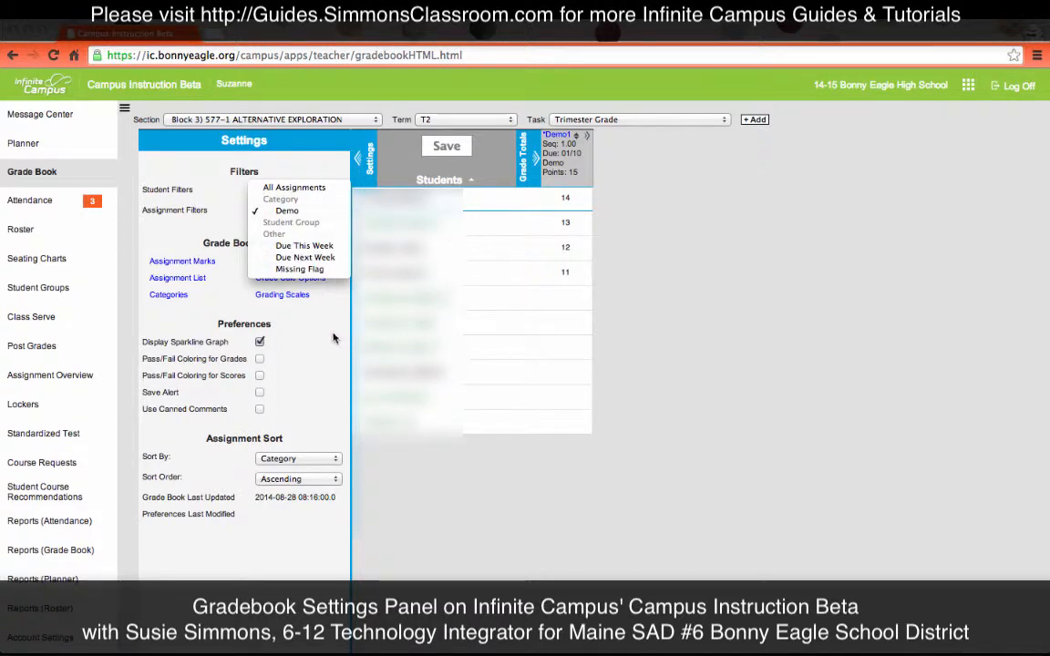
left_click(336, 410)
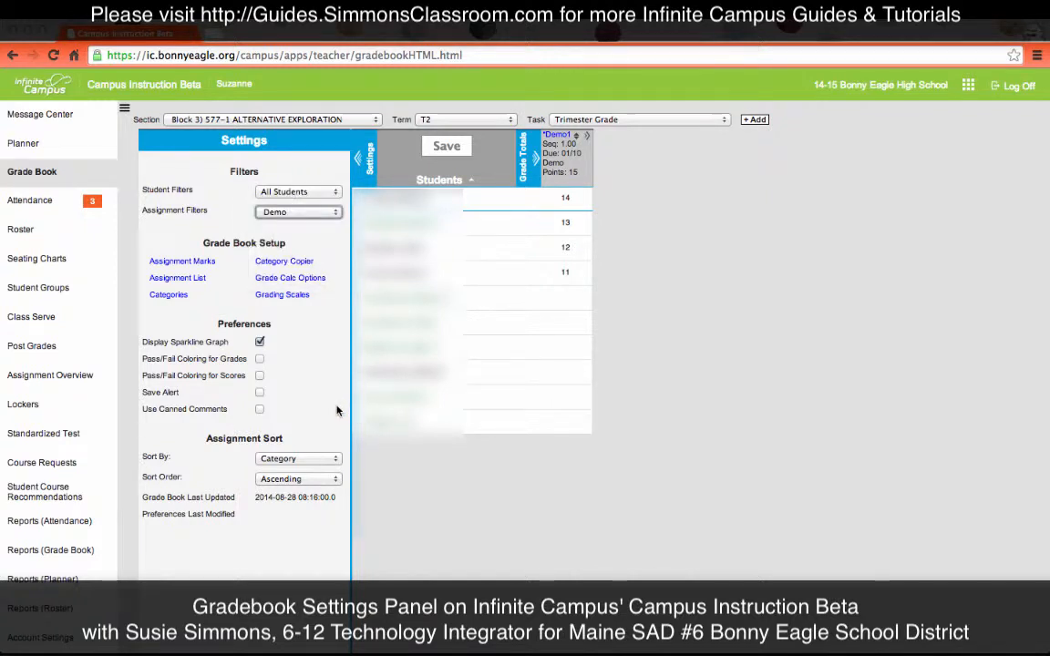
Examine the scores and earned percentages of the High School Alpha mark in the Assignment Marks setup.
left_click(204, 262)
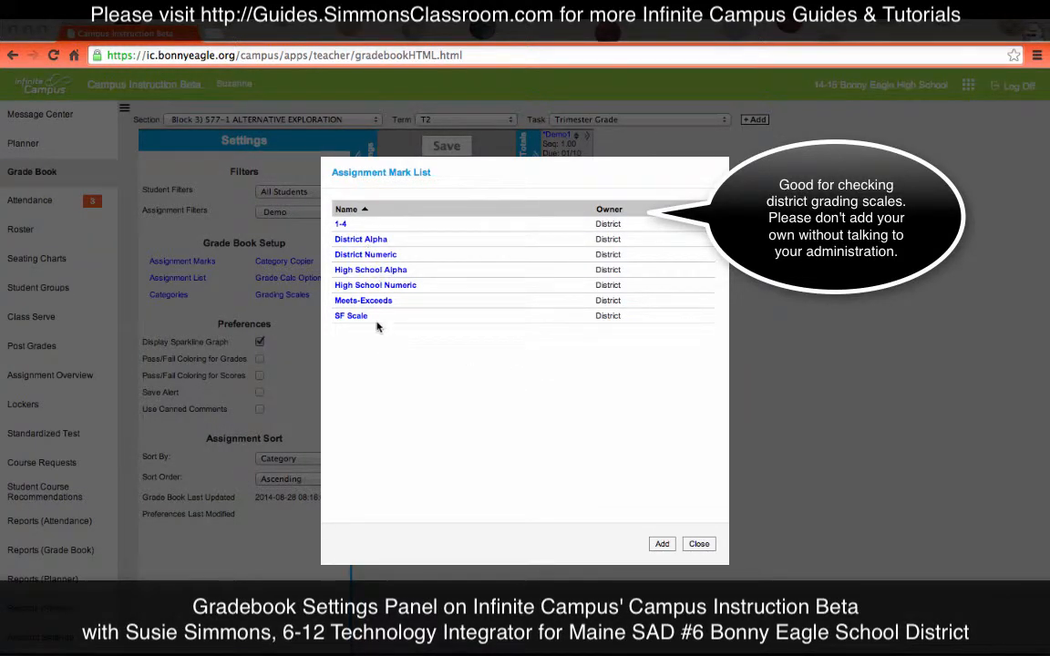
left_click(364, 270)
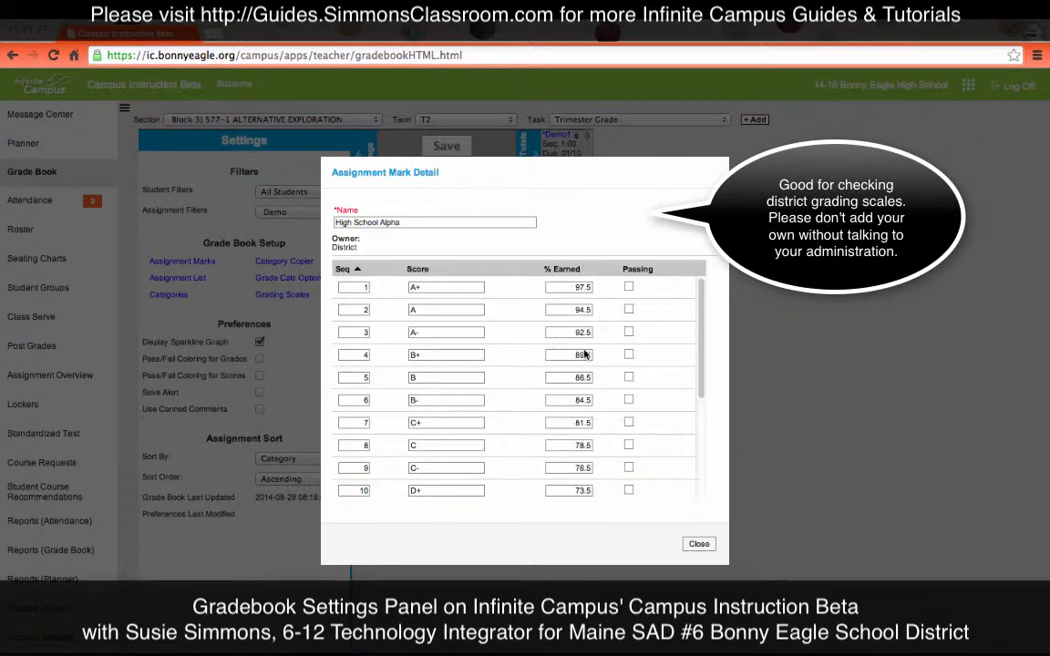
scroll(581, 419, "down", 5)
scroll(581, 419, "up", 5)
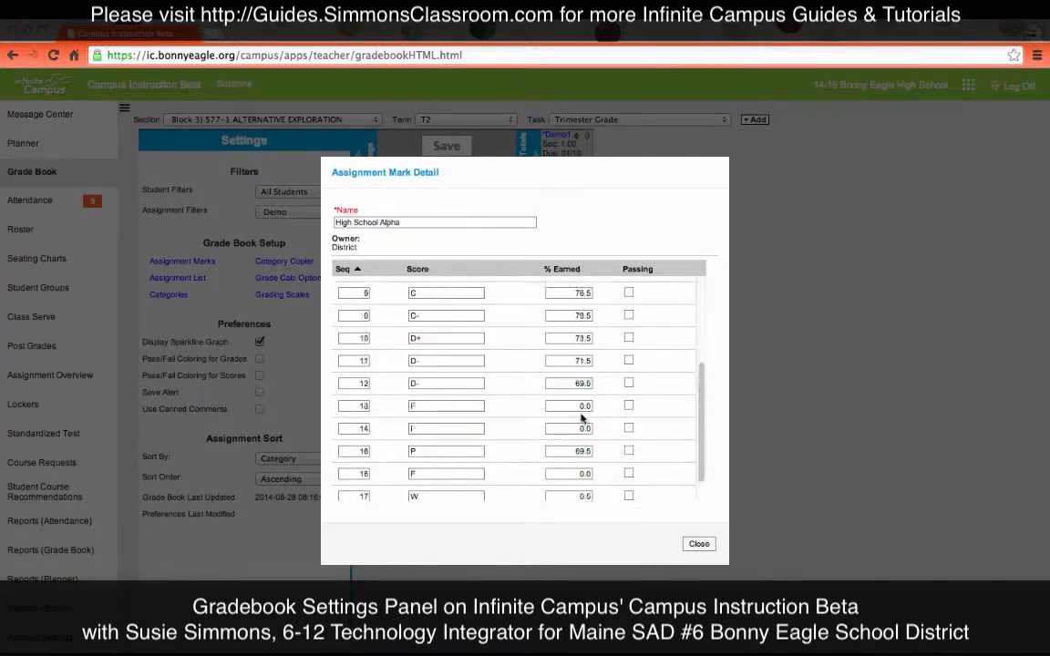
left_click(699, 544)
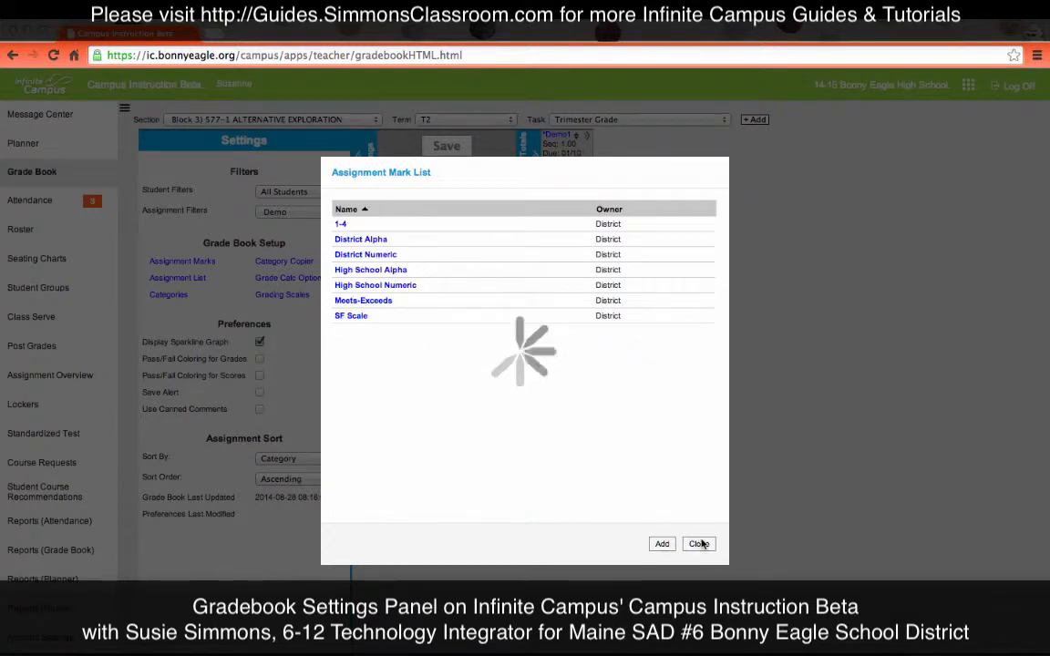
left_click(699, 544)
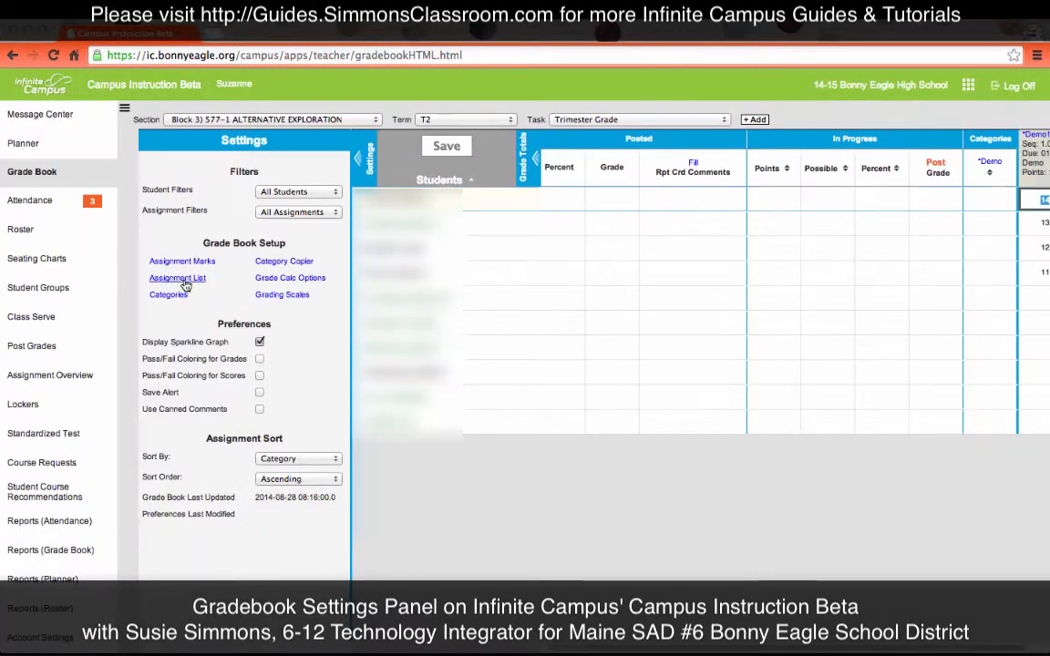
Examine the section's Assignment List under the Submission Allowed, Online Assessment, Aligned to Grade Book, Unaligned and All views.
left_click(184, 281)
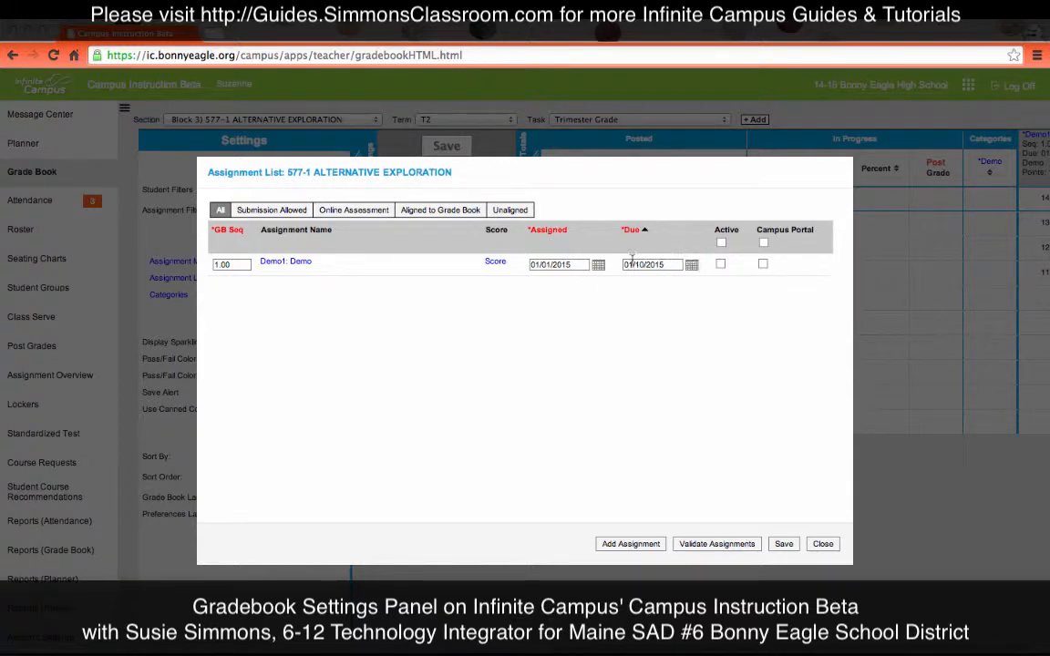
left_click(271, 210)
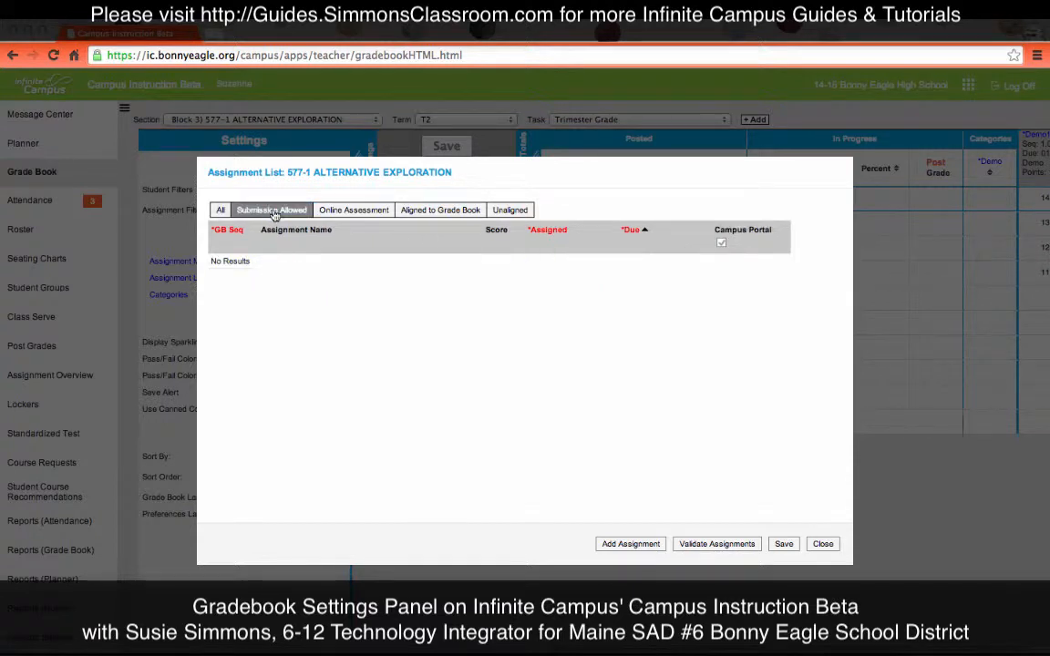
left_click(361, 214)
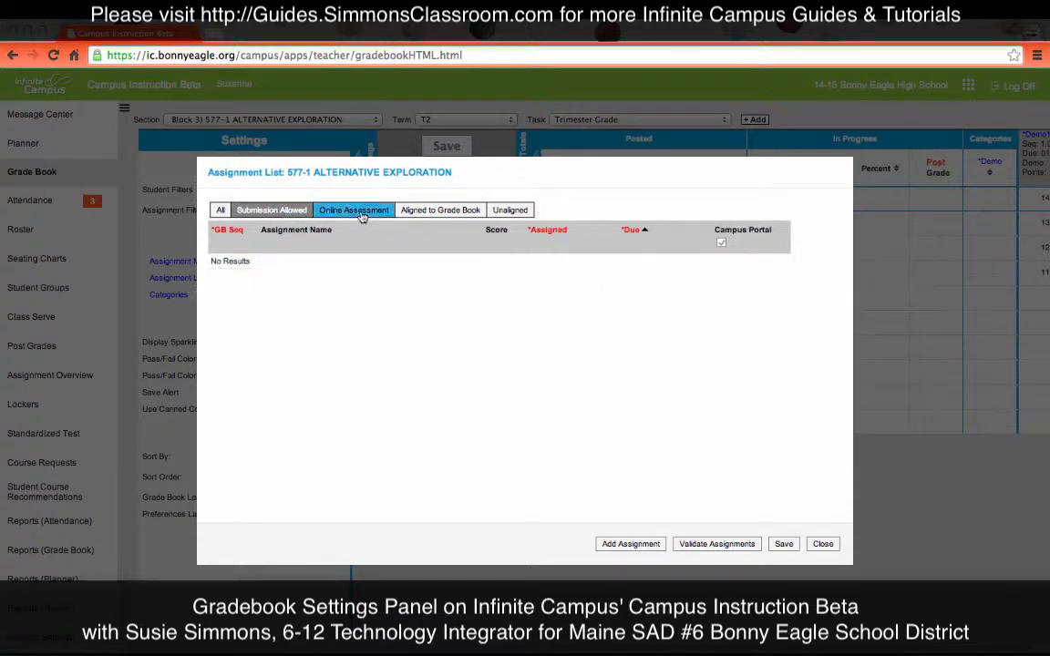
left_click(432, 213)
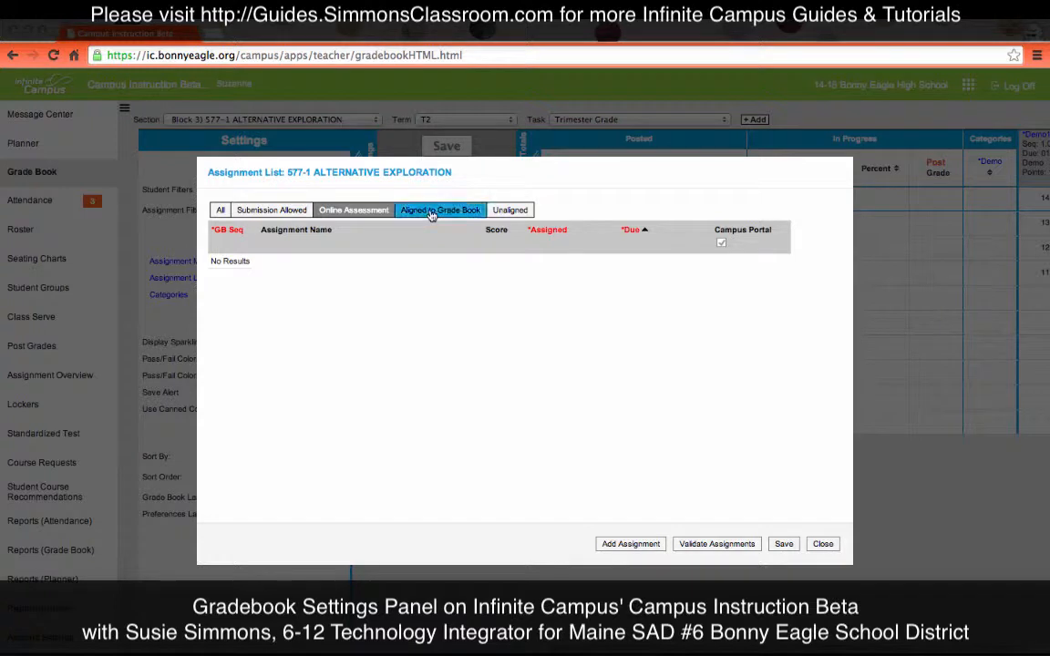
left_click(516, 216)
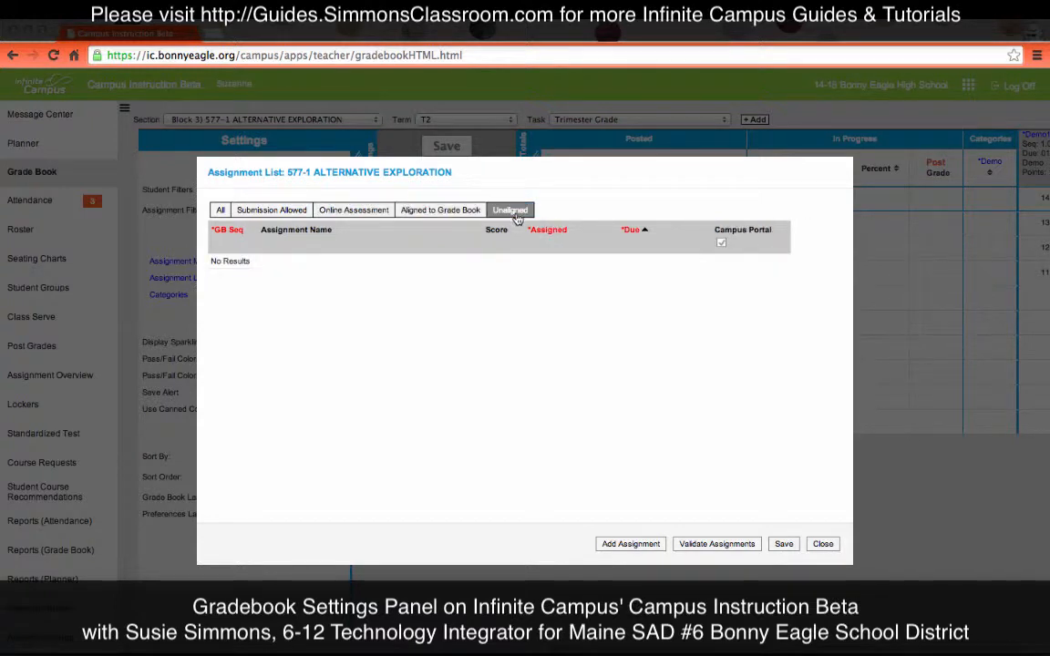
left_click(220, 211)
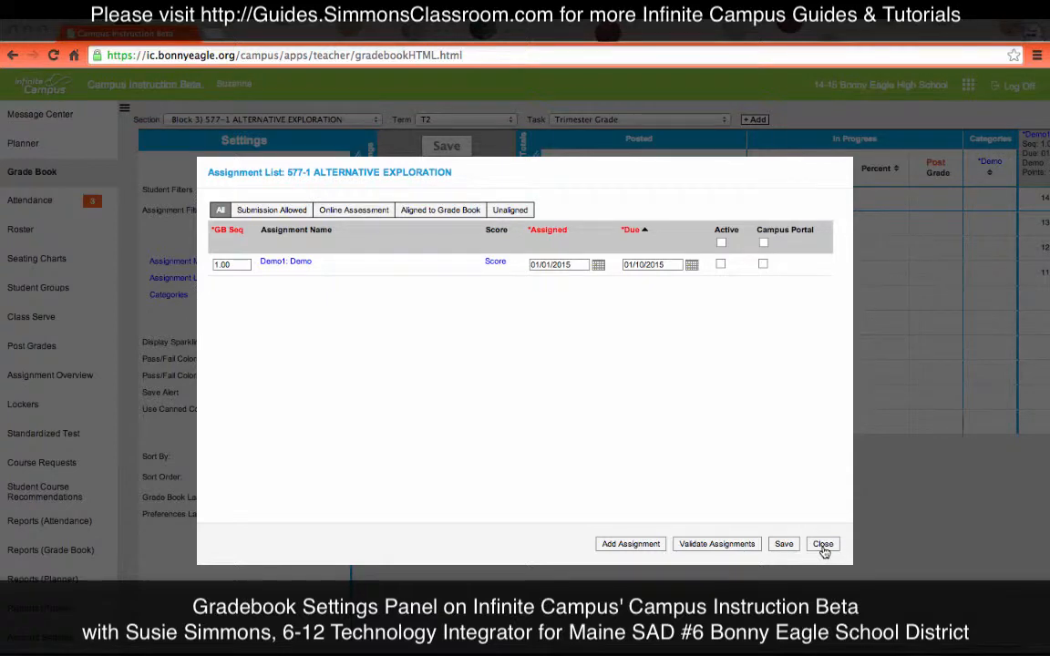
left_click(823, 544)
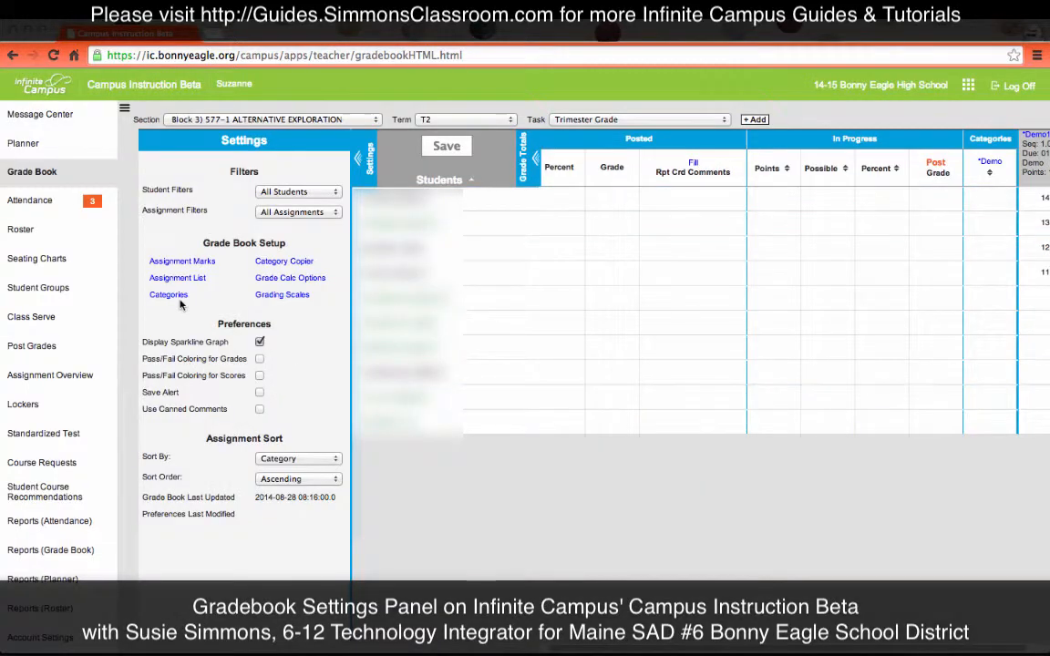
Examine the grade book's category list with its weight, exclude and drop-lowest settings.
left_click(178, 300)
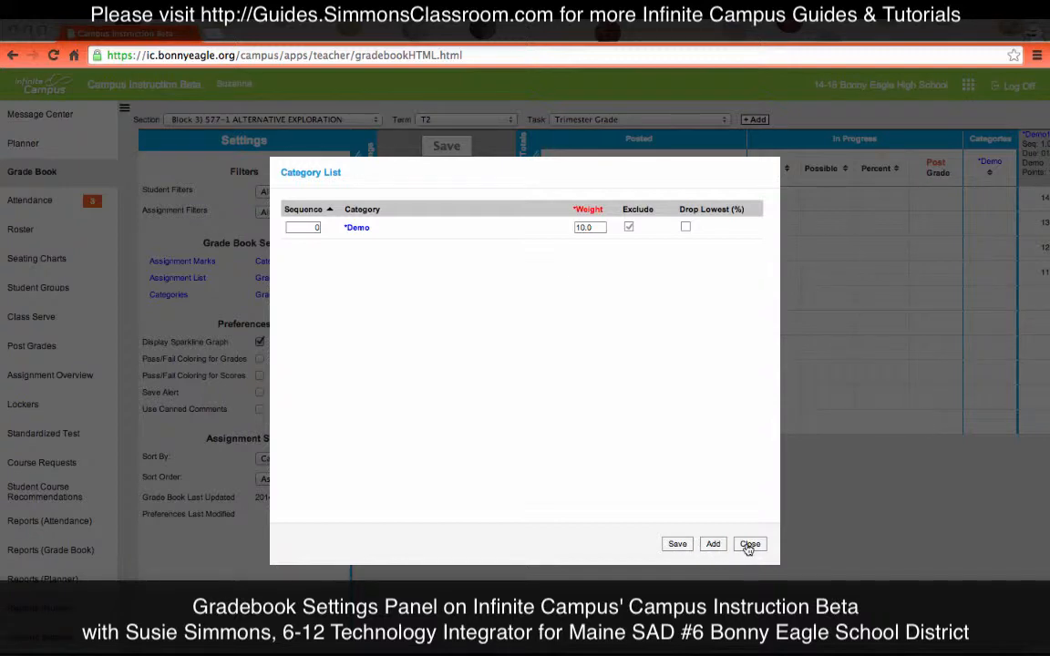
left_click(748, 544)
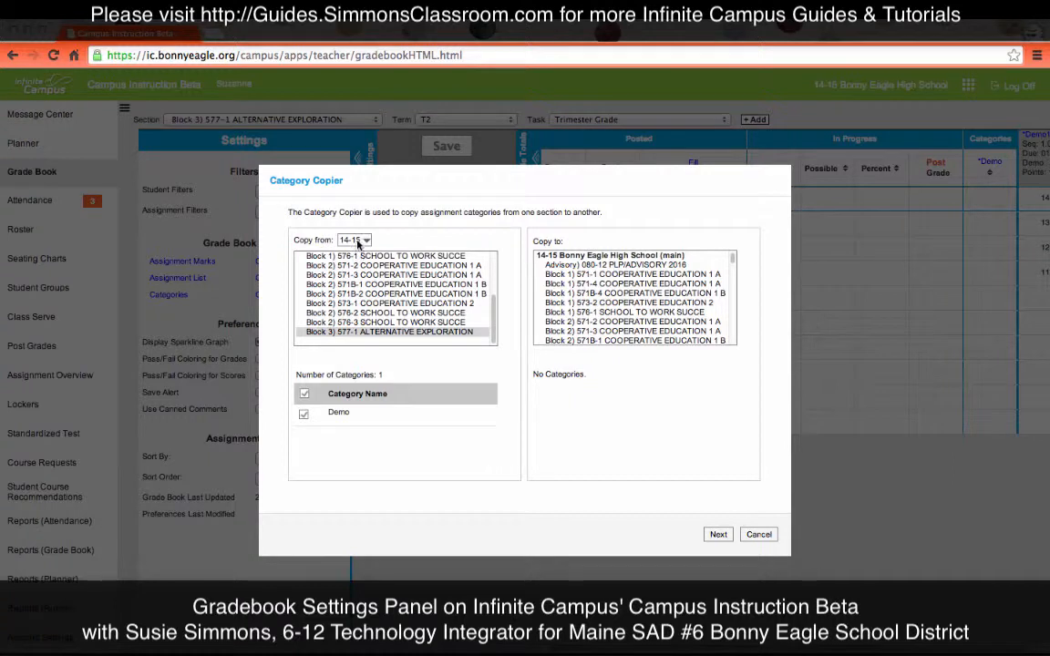
Examine the Category Copier with 13-14 section 578-1 CO-OP 1 WORK EXPERIENCE as source and 571-1 COOPERATIVE EDUCATION 1 A as destination, without copying.
left_click(355, 240)
left_click(352, 251)
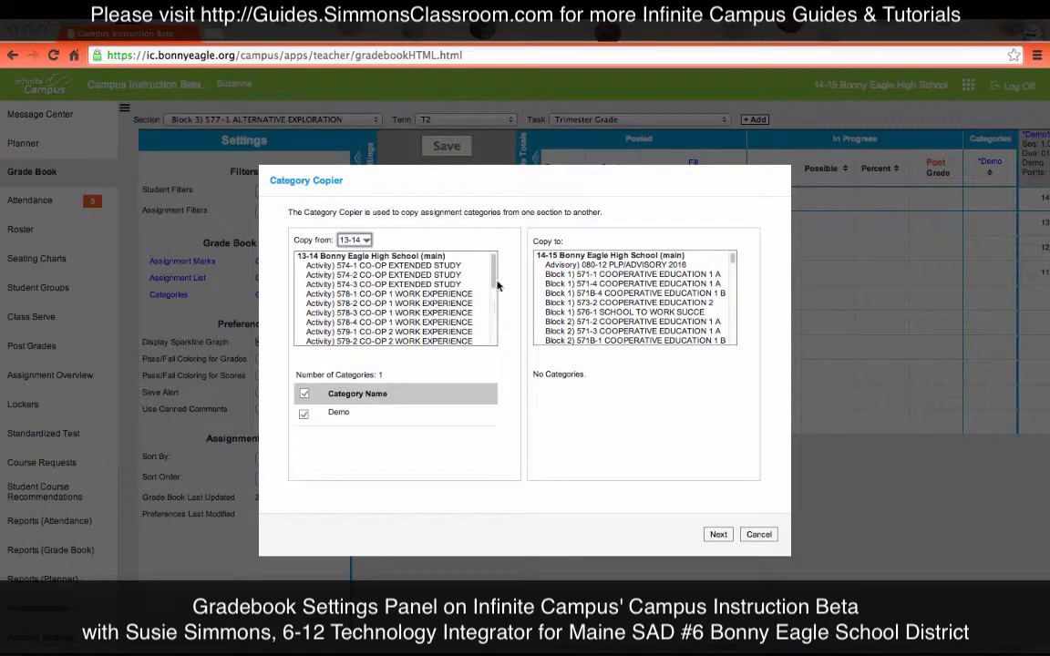
left_click(446, 296)
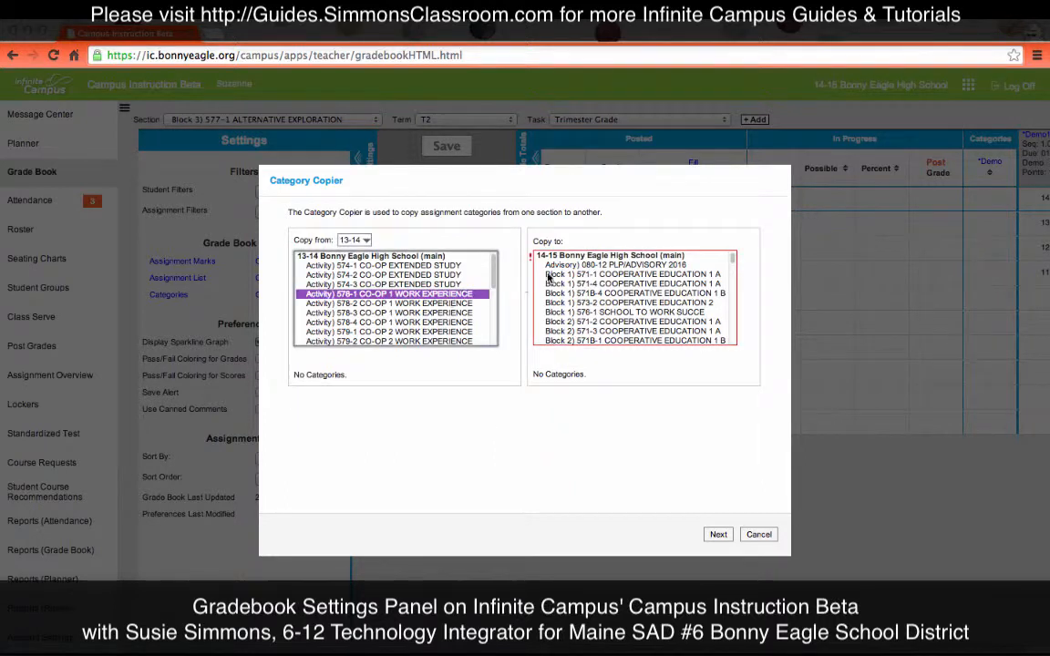
left_click(587, 274)
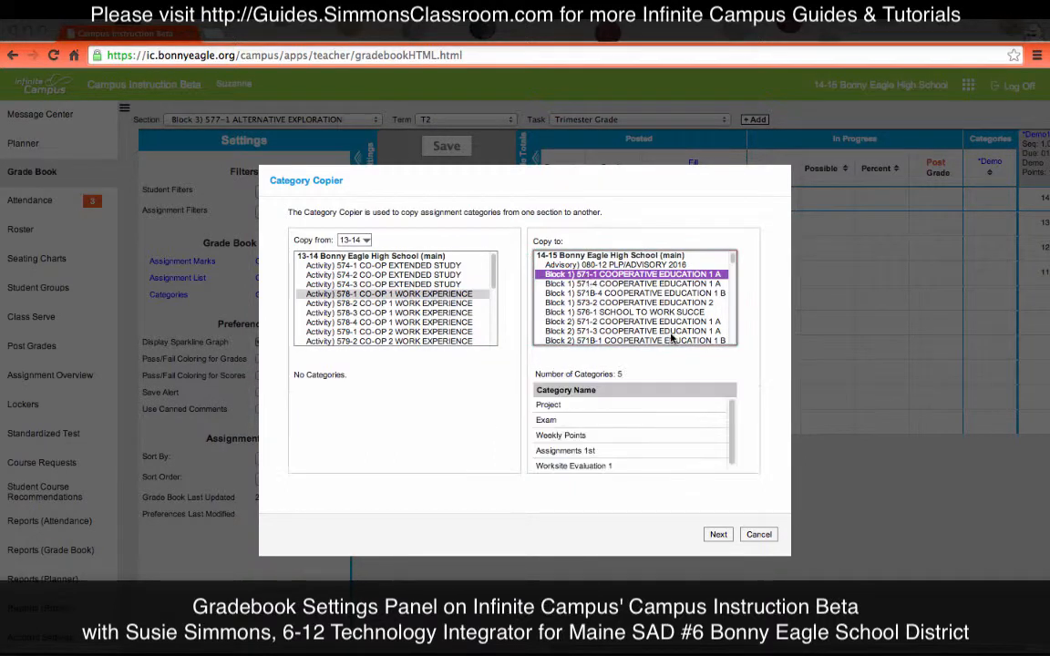
left_click(762, 538)
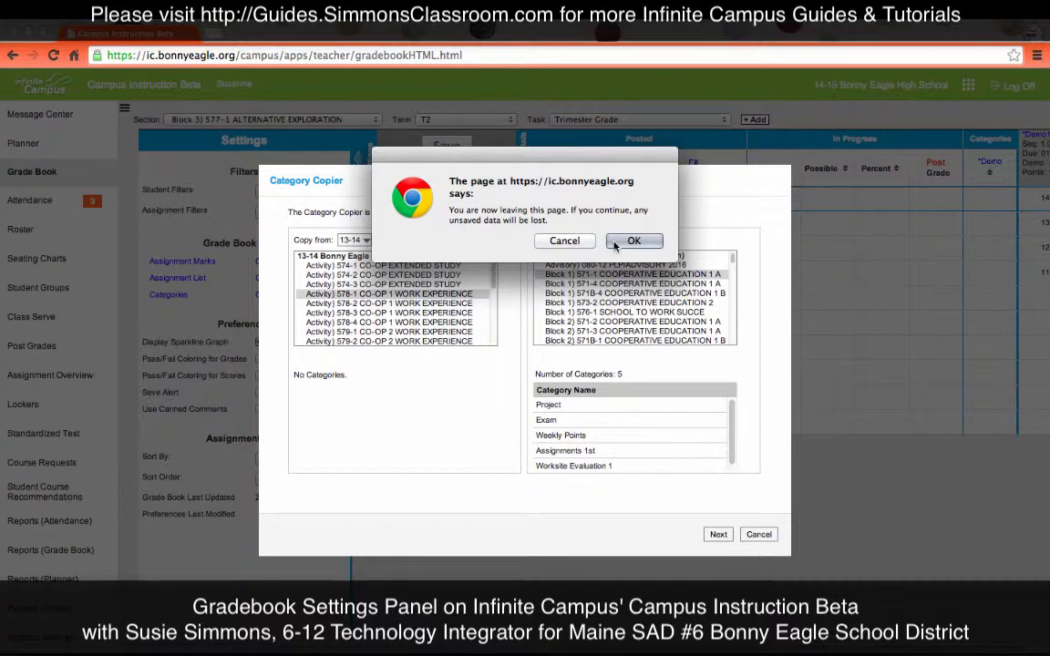
left_click(629, 241)
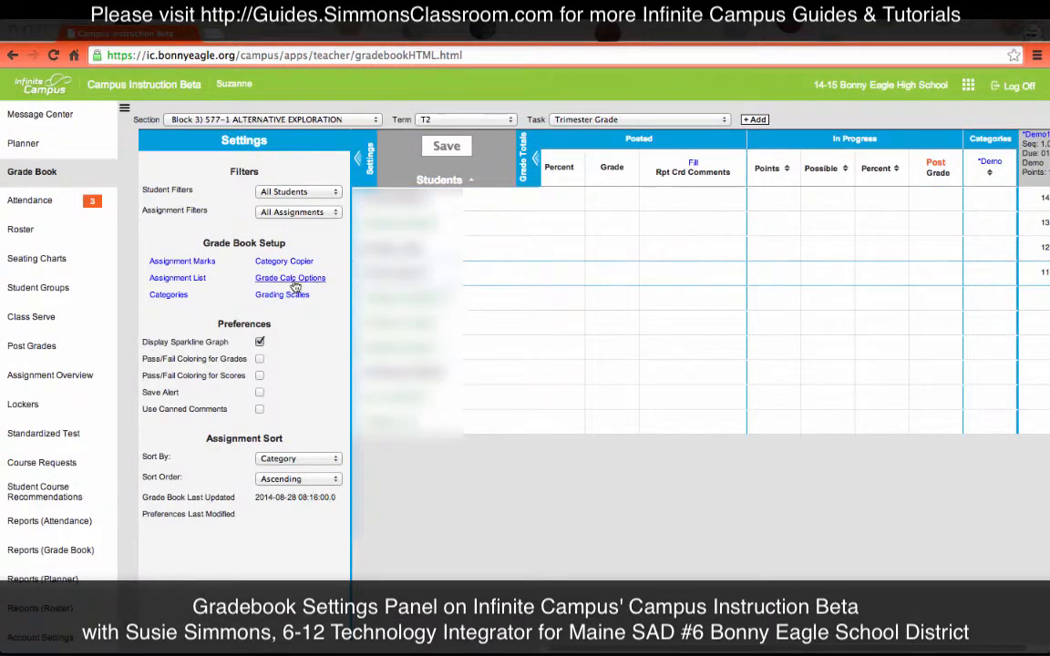
Examine the calculation types and grading scales of the T1 grading tasks in the grade calculation options.
left_click(292, 281)
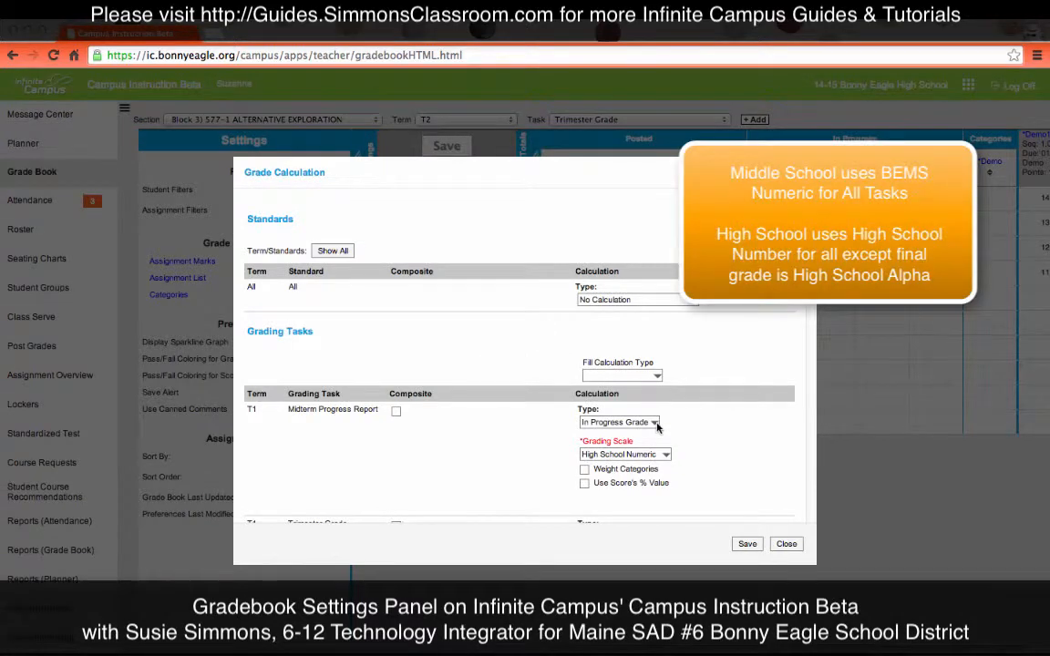
scroll(658, 437, "down", 3)
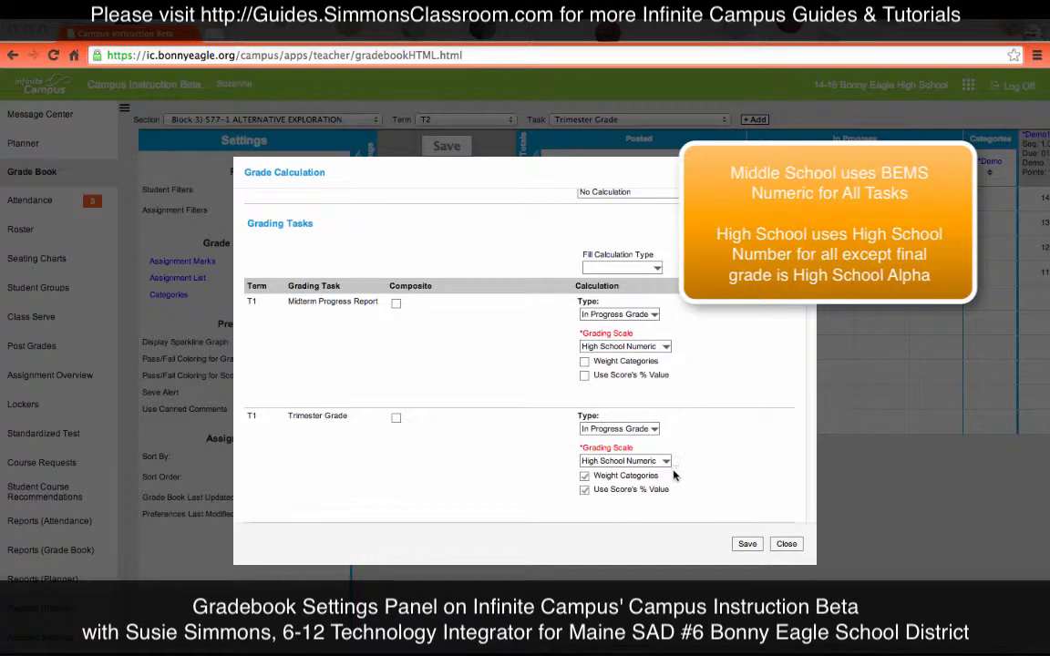
scroll(674, 475, "down", 2)
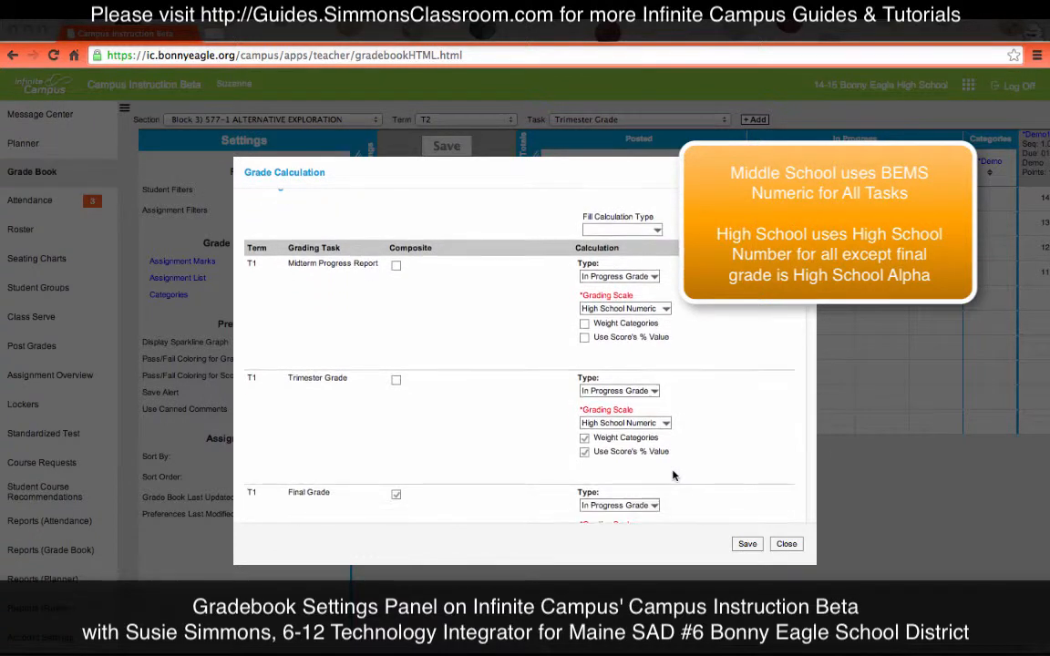
scroll(674, 475, "down", 2)
scroll(673, 475, "down", 3)
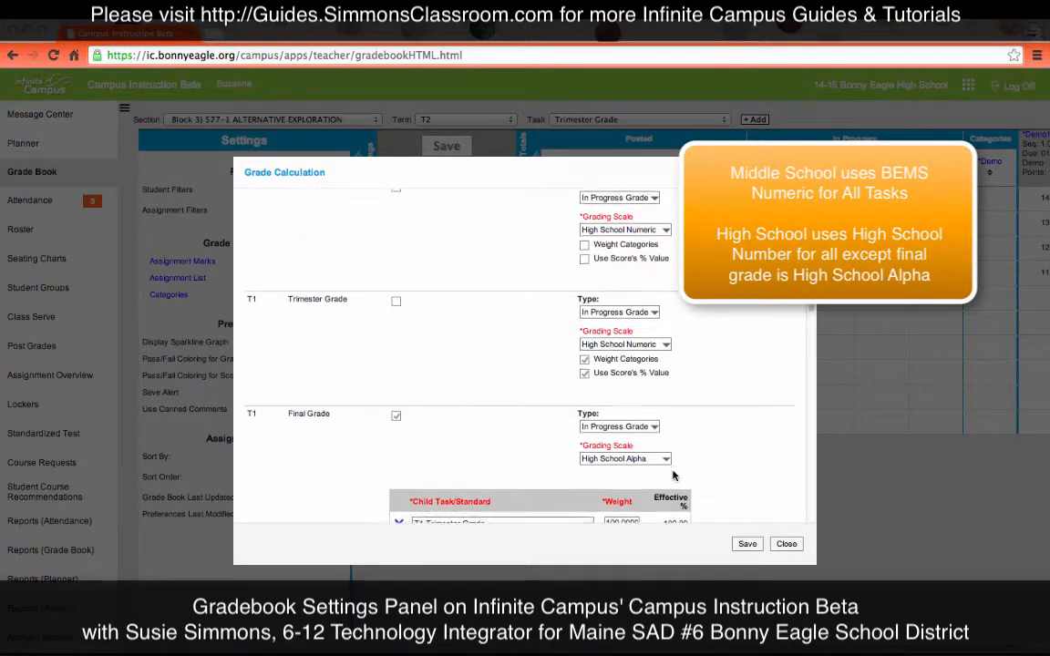
left_click(786, 547)
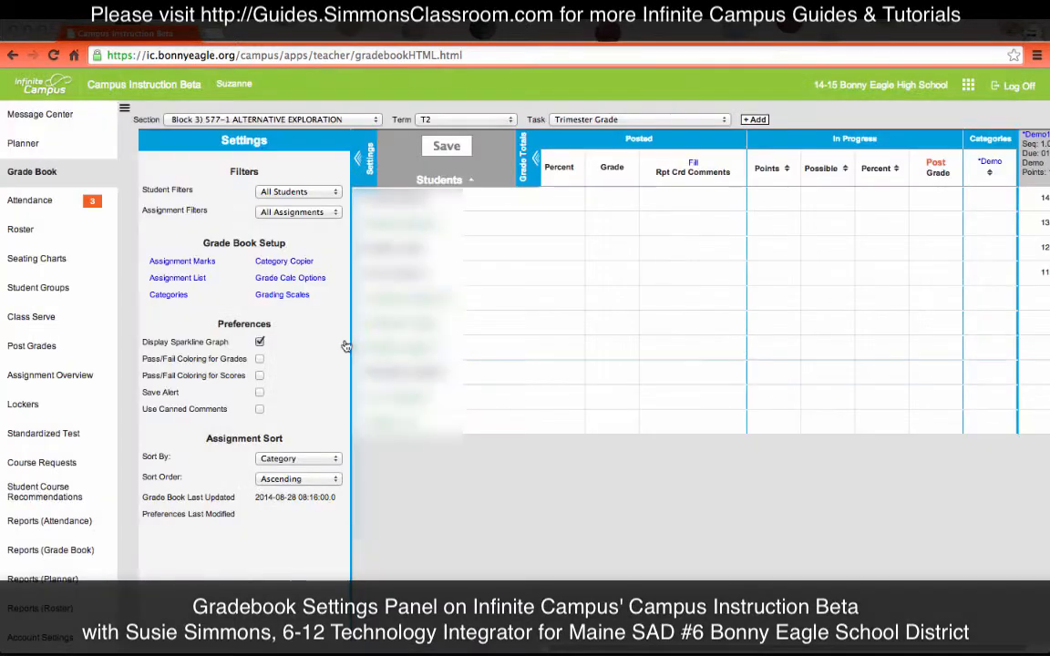
Examine the list of district grading scales without adding one.
left_click(282, 295)
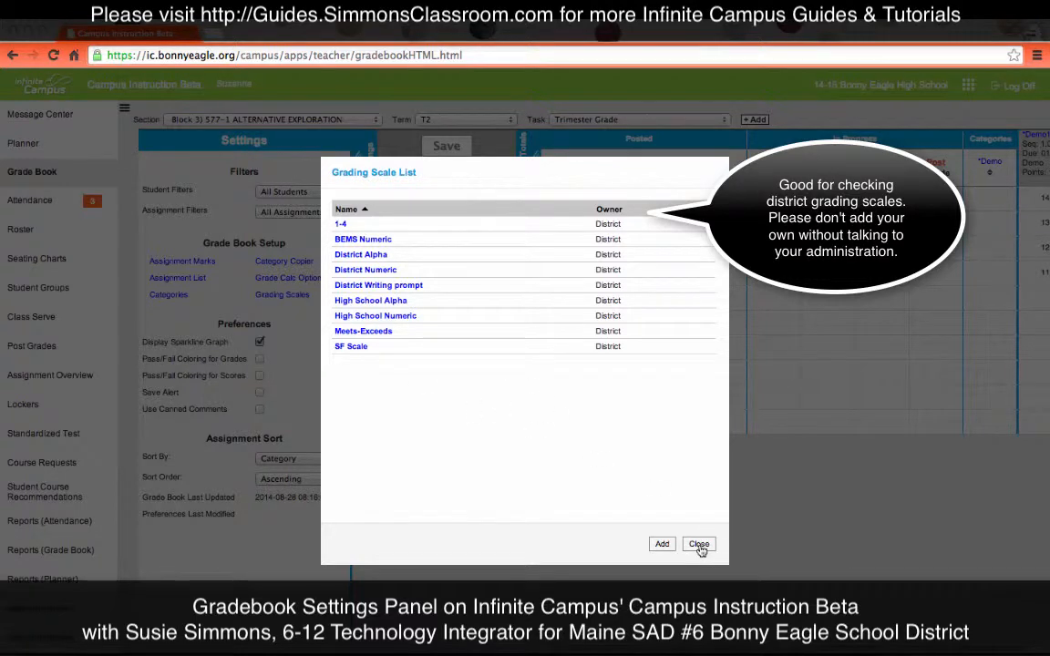
left_click(699, 546)
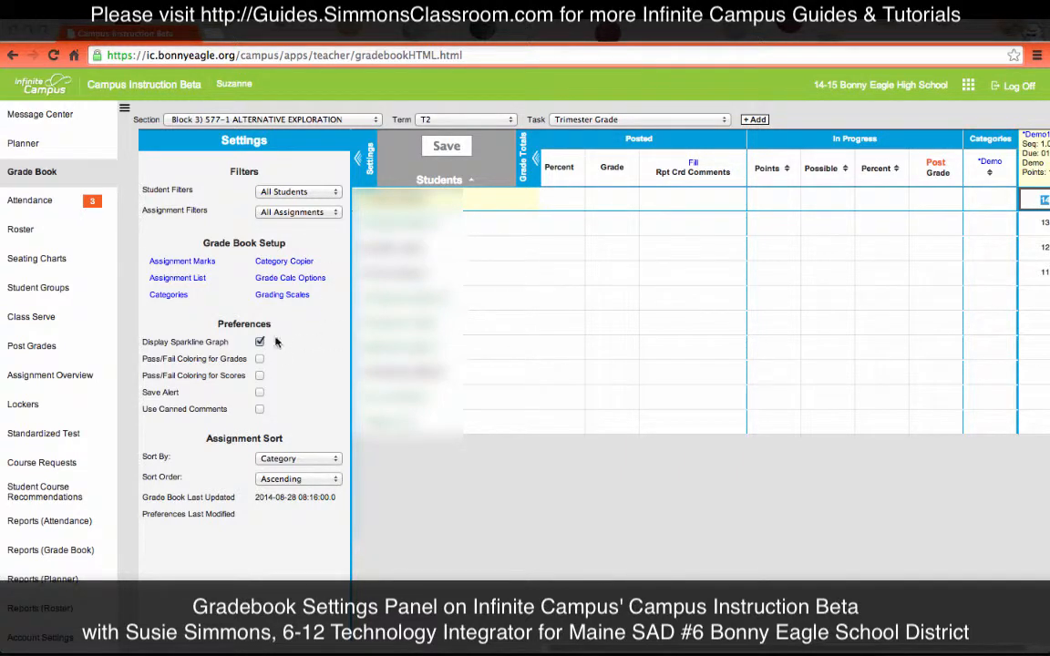
Turn on pass/fail coloring for grades and scores, Save Alert and Use Canned Comments, and collapse the Grade Totals columns.
left_click(259, 360)
left_click(260, 377)
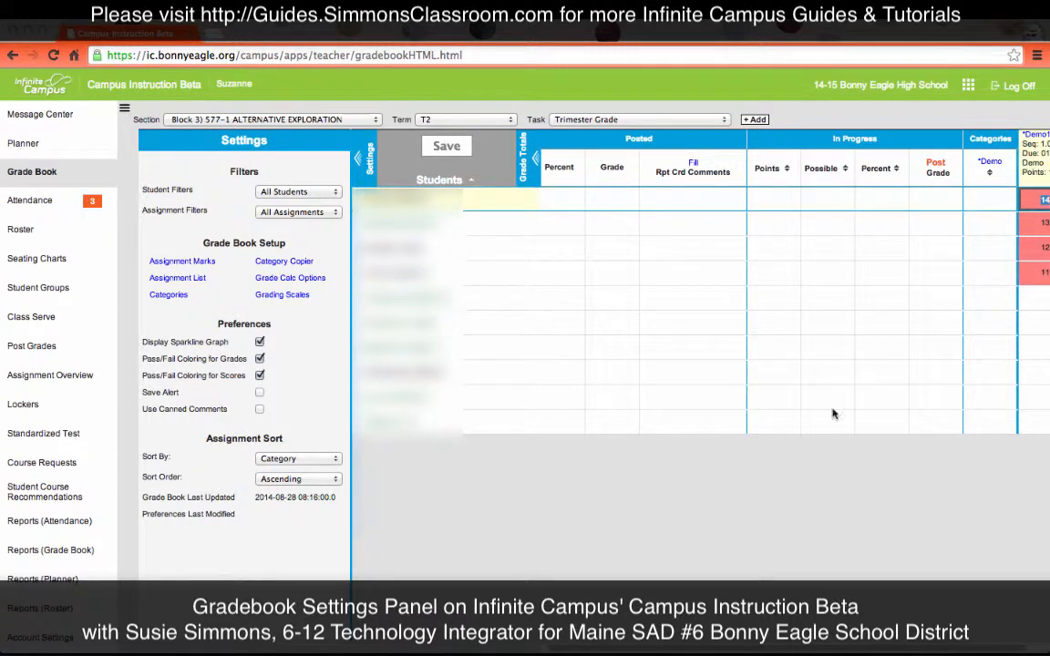
left_click(522, 164)
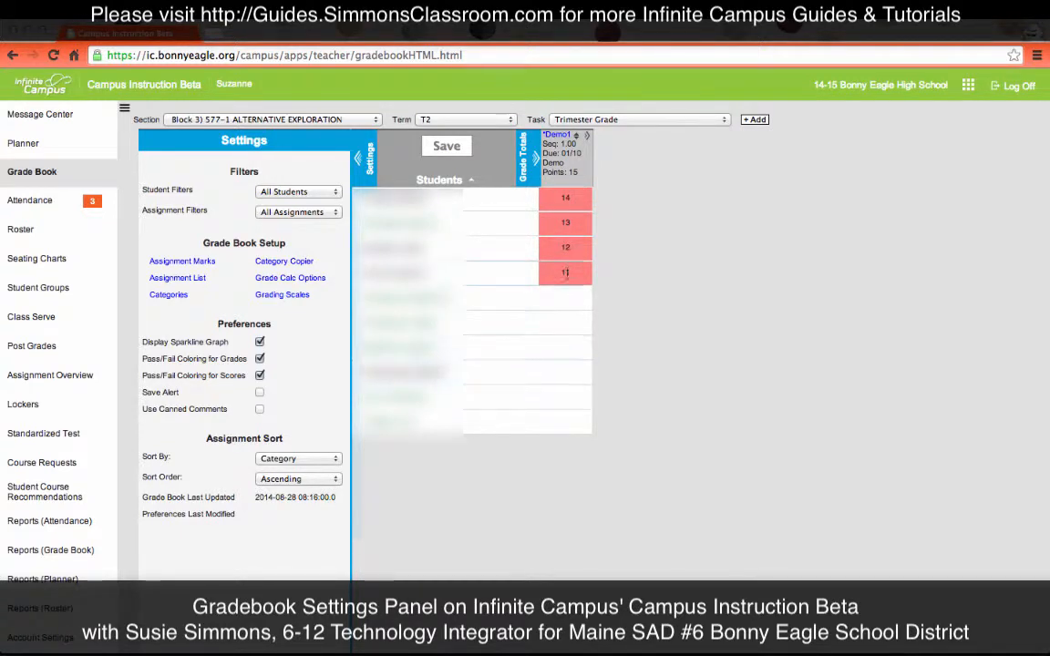
left_click(259, 393)
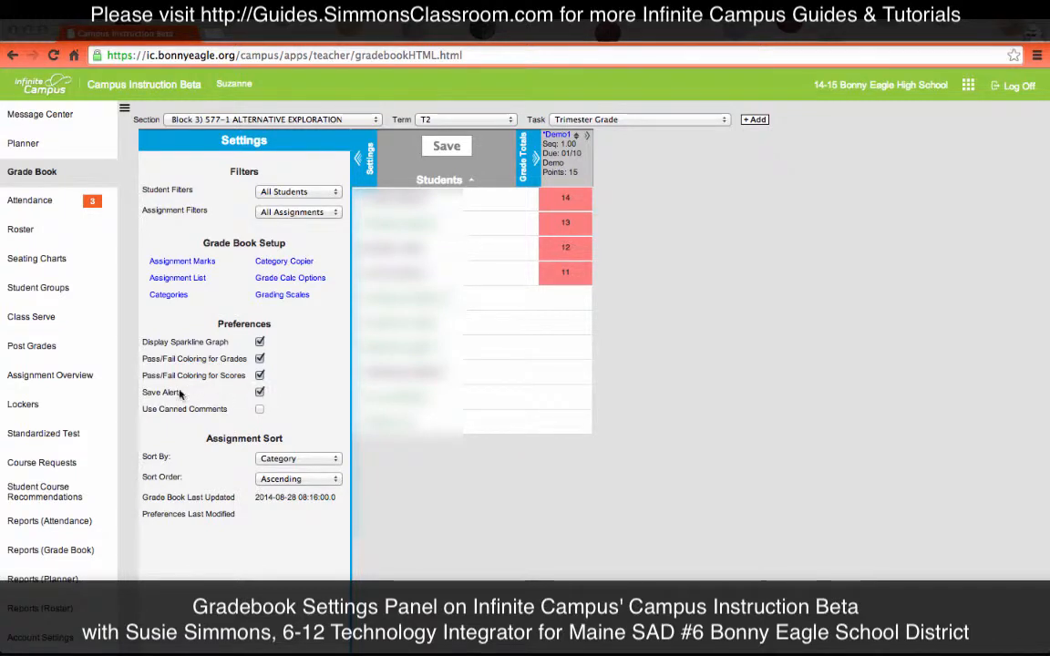
left_click(259, 410)
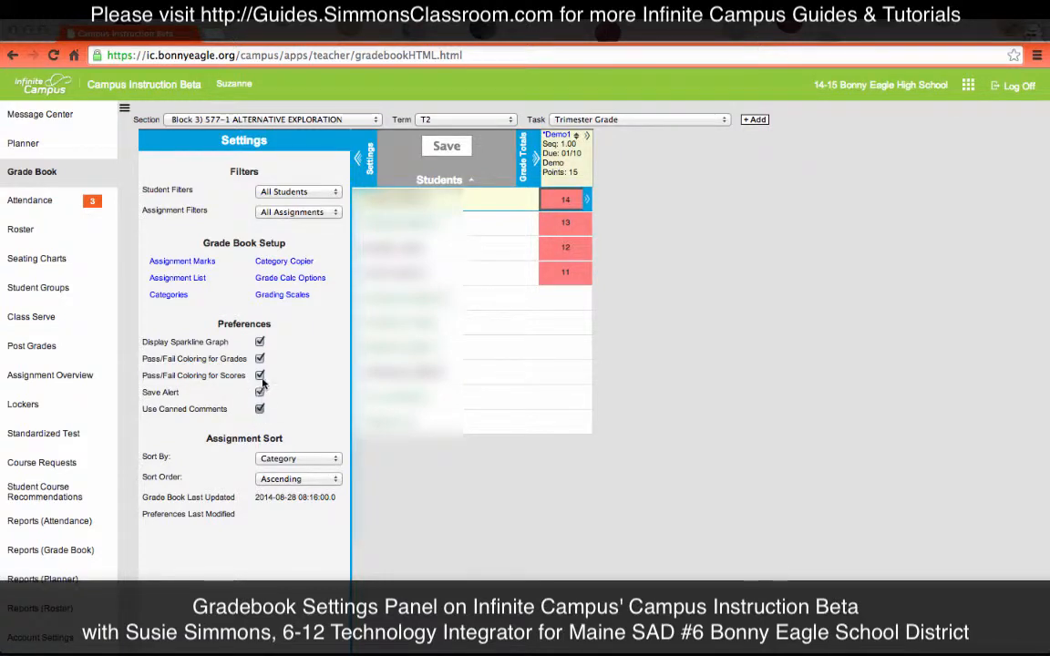
Turn off the canned comments, save alert, both pass/fail coloring and sparkline graph preferences.
left_click(259, 410)
left_click(260, 393)
left_click(260, 376)
left_click(260, 359)
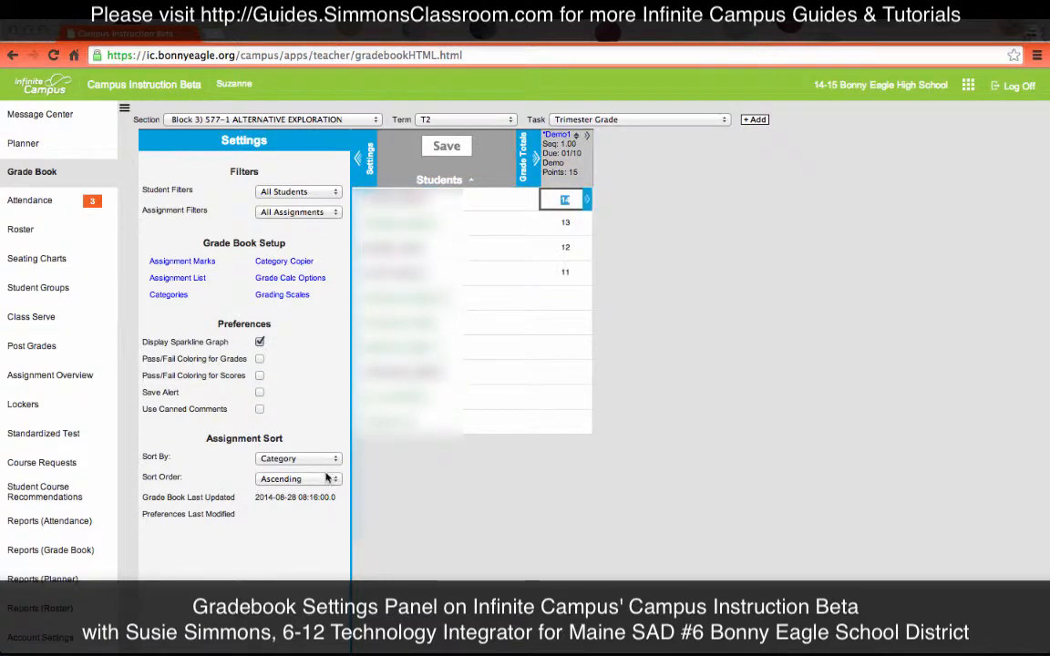
Set the assignment sort to Due Date and look at the sort order choices, keeping Ascending.
left_click(295, 459)
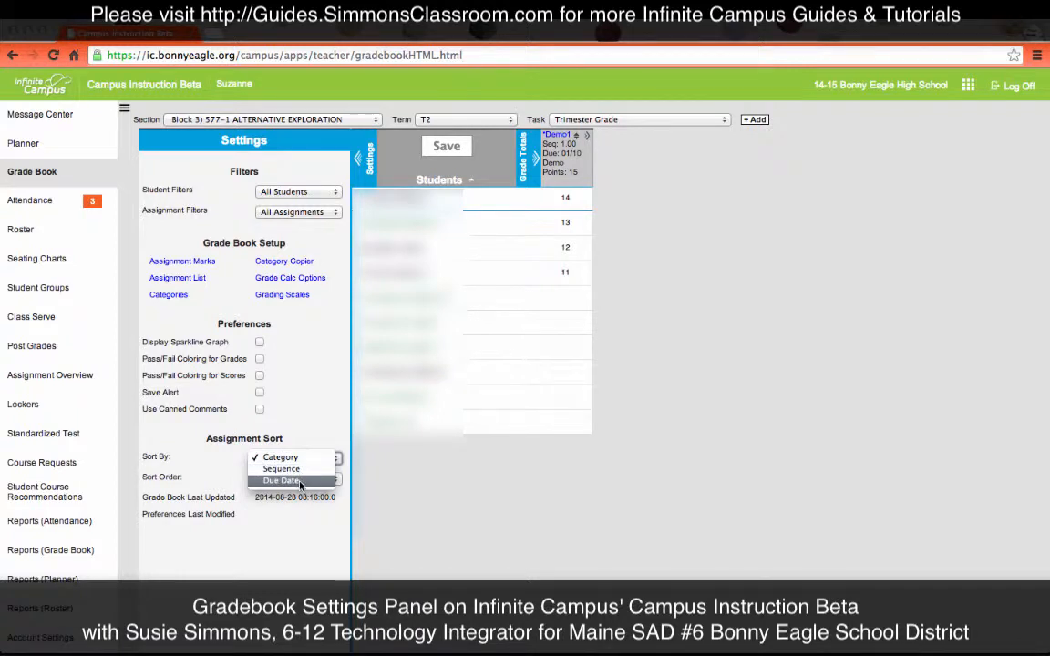
left_click(300, 481)
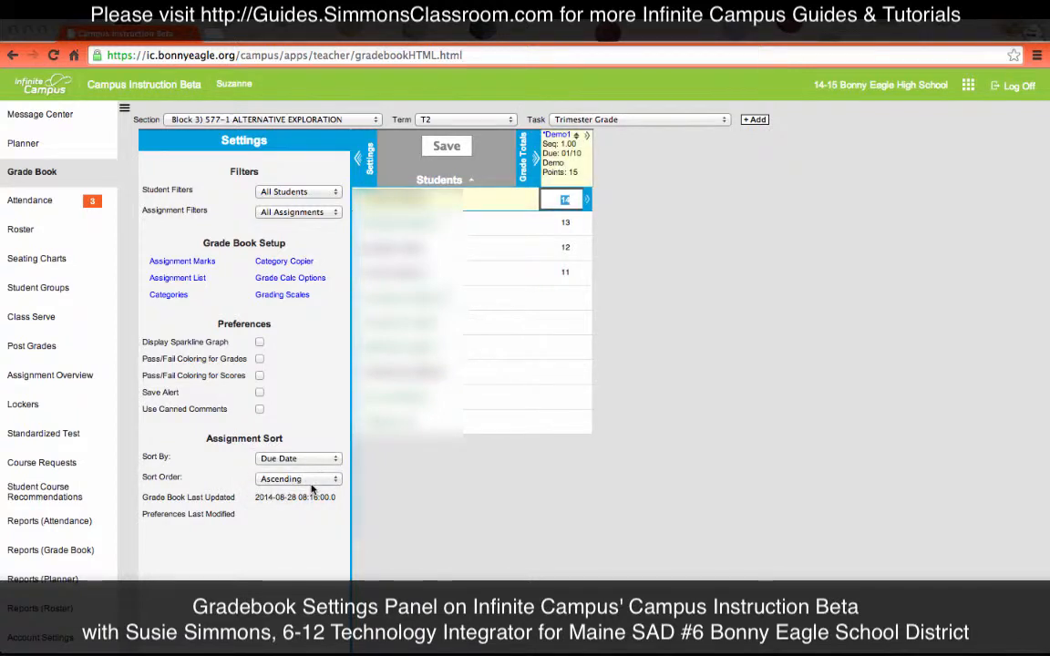
left_click(308, 481)
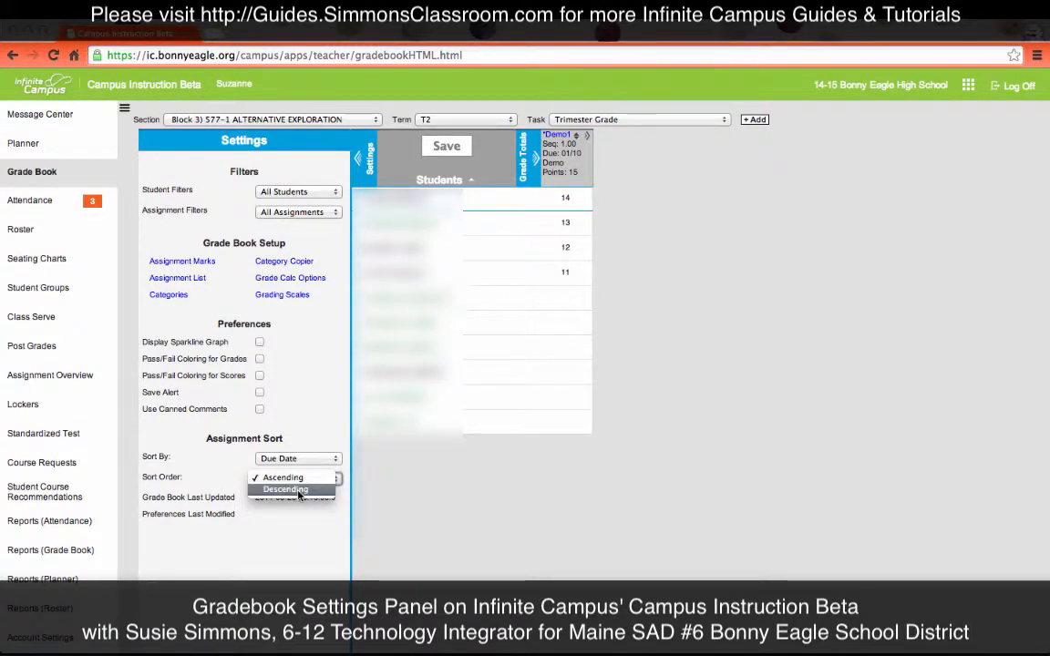
left_click(442, 548)
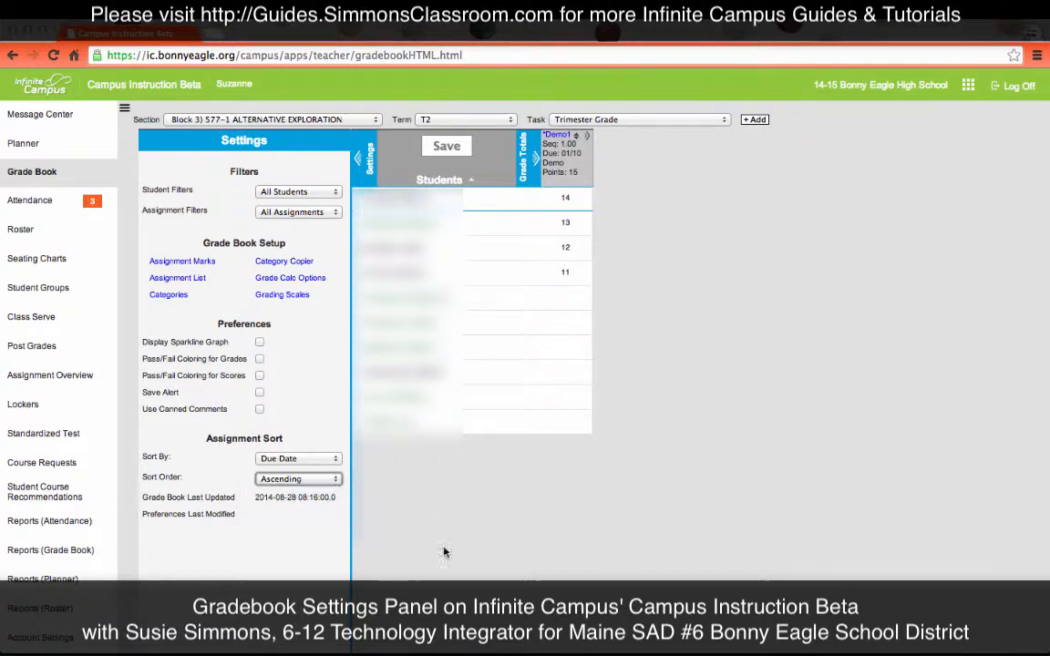